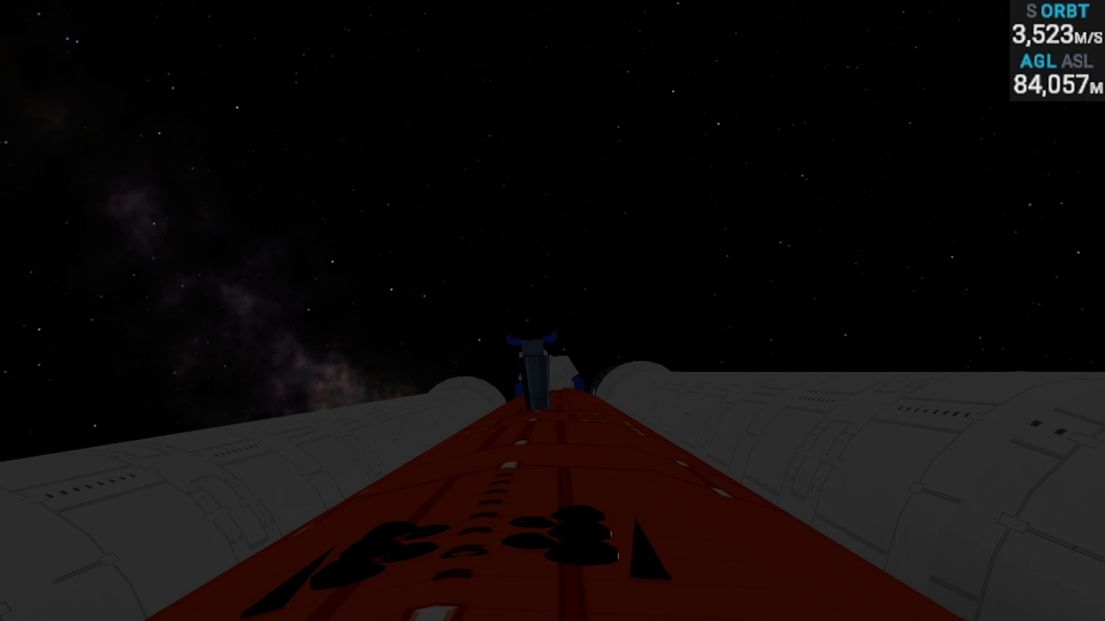
Switch the camera to the planet horizon view, then back to the booster chase view
key("c")
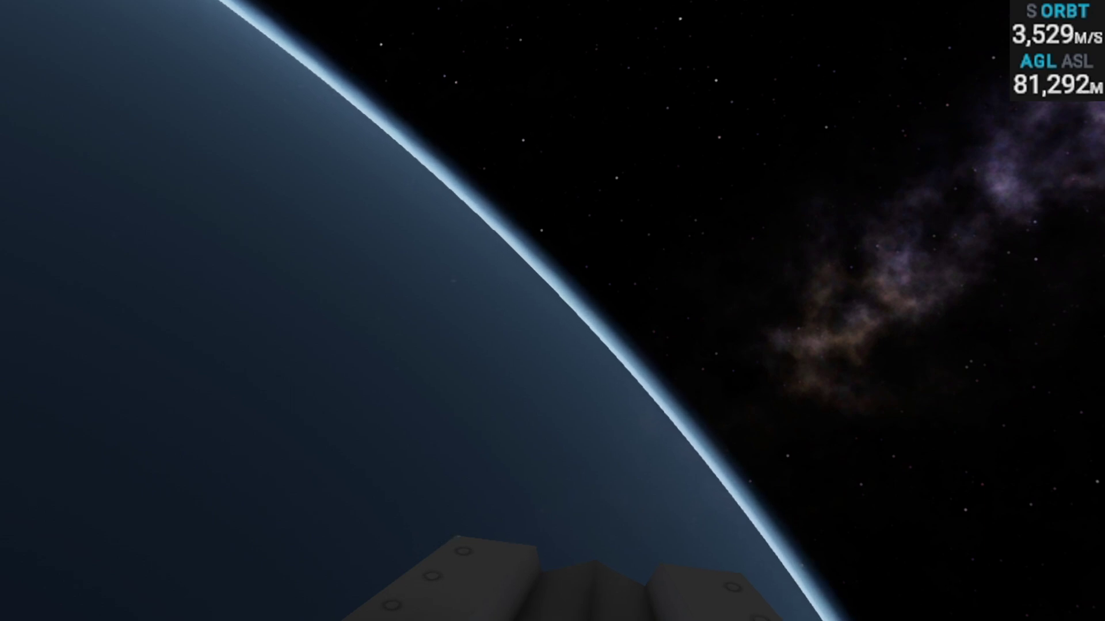
key("c")
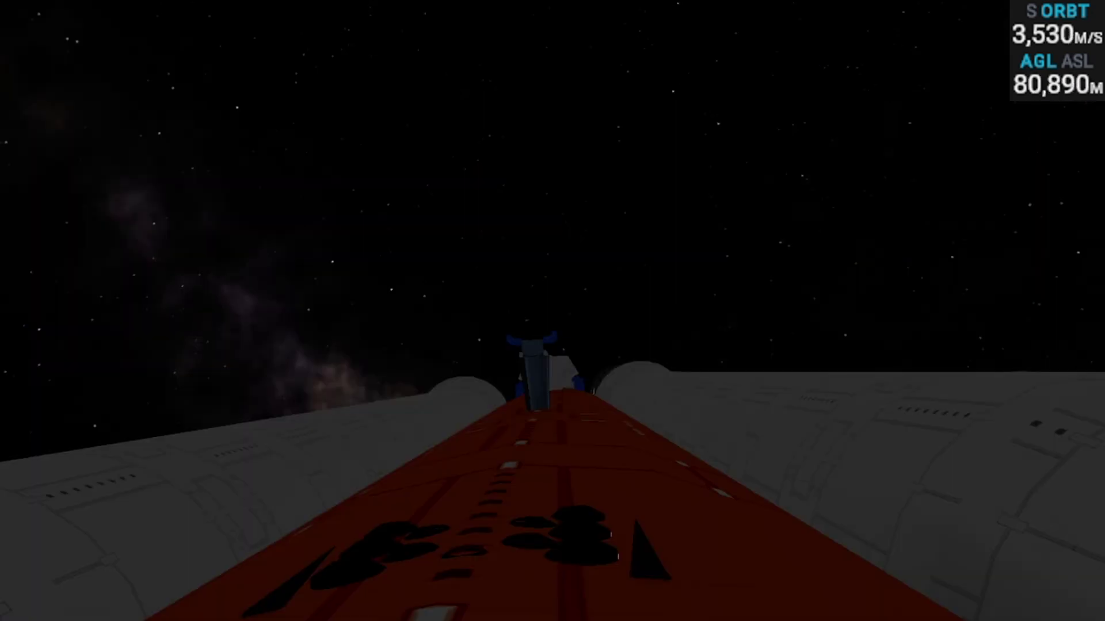